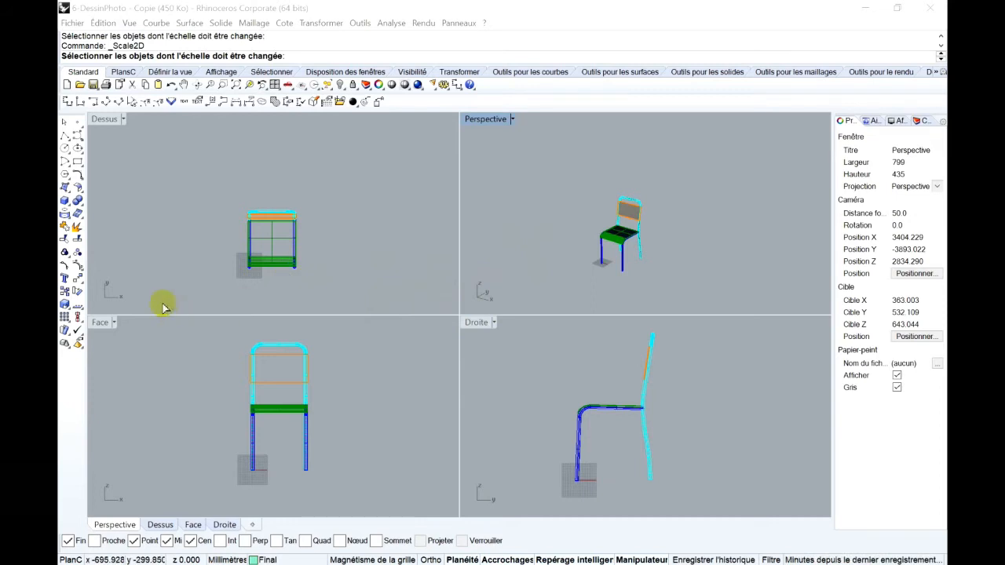
Detach the scale toolset and scale the whole chair uniformly by a factor of 2 from the base of the front leg at the grid.
click(65, 307)
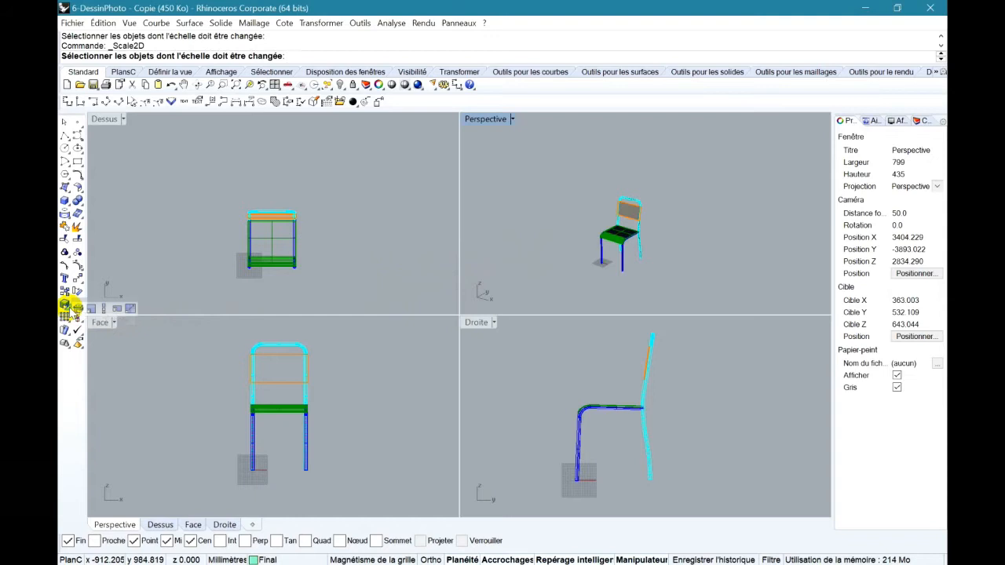
drag(96, 300, 187, 165)
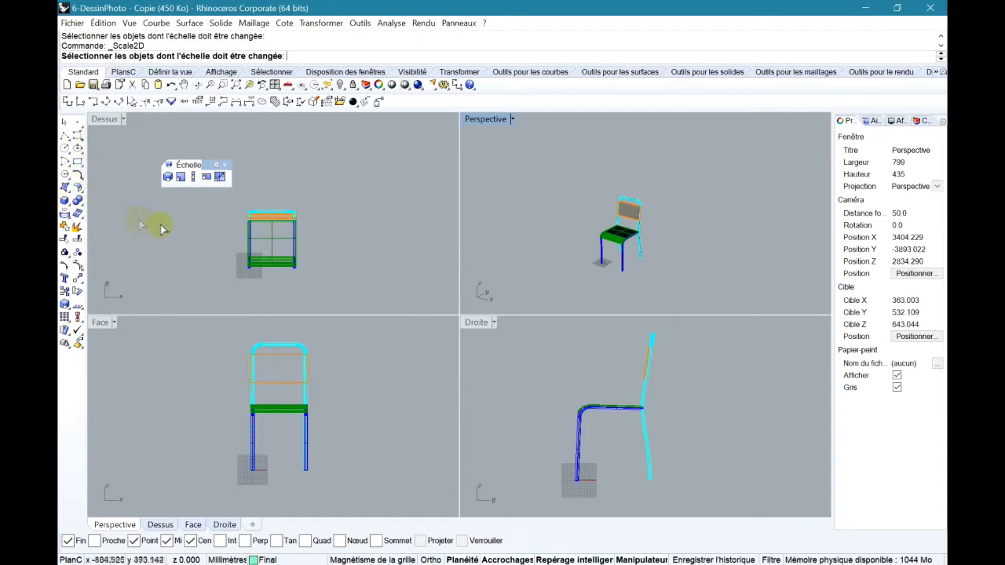
click(167, 178)
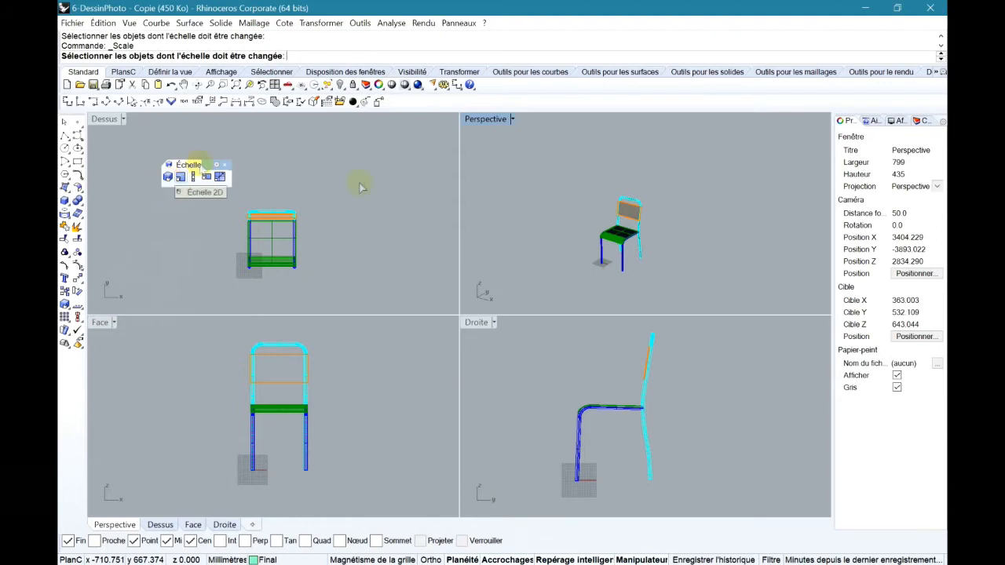
drag(578, 150, 671, 302)
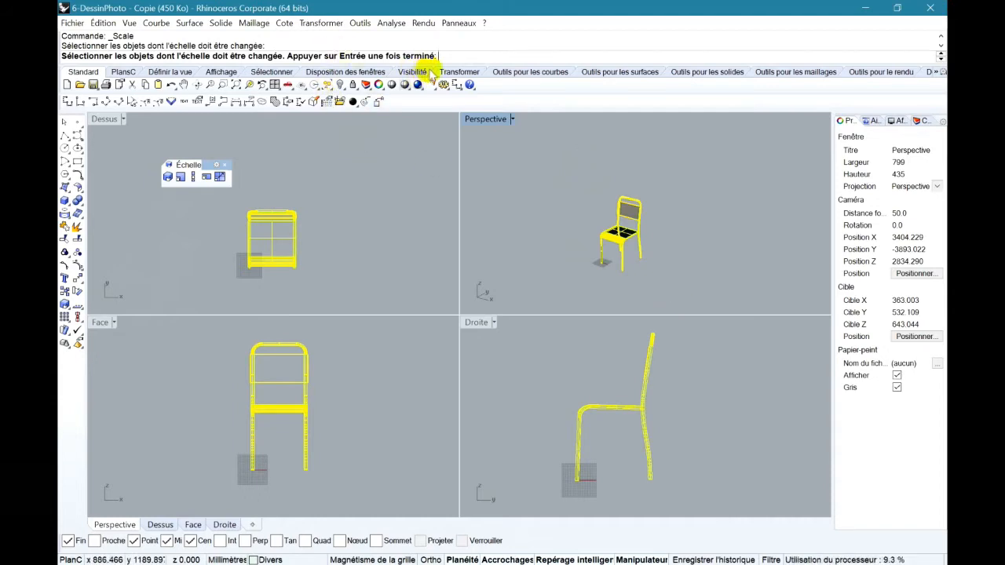
key(Return)
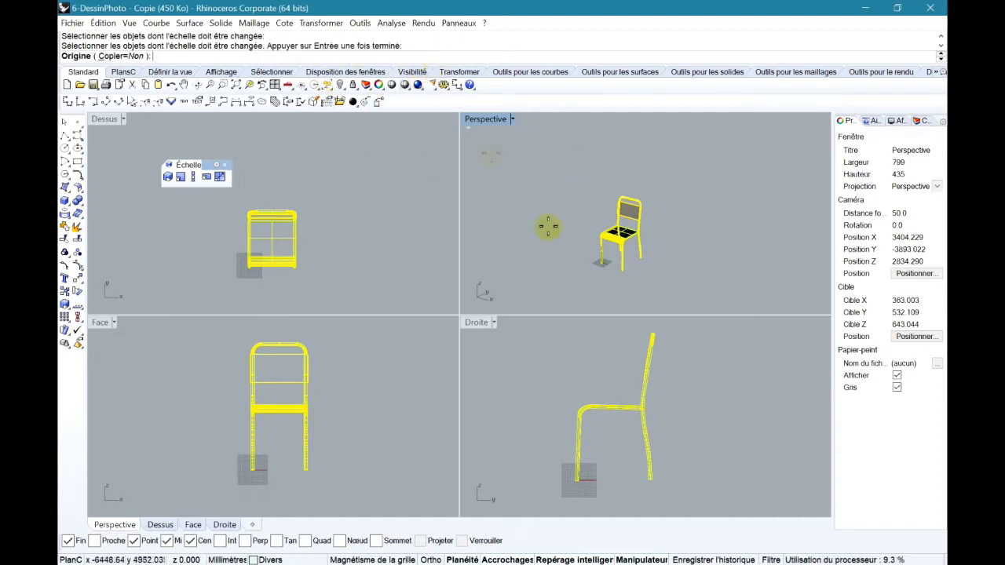
click(600, 265)
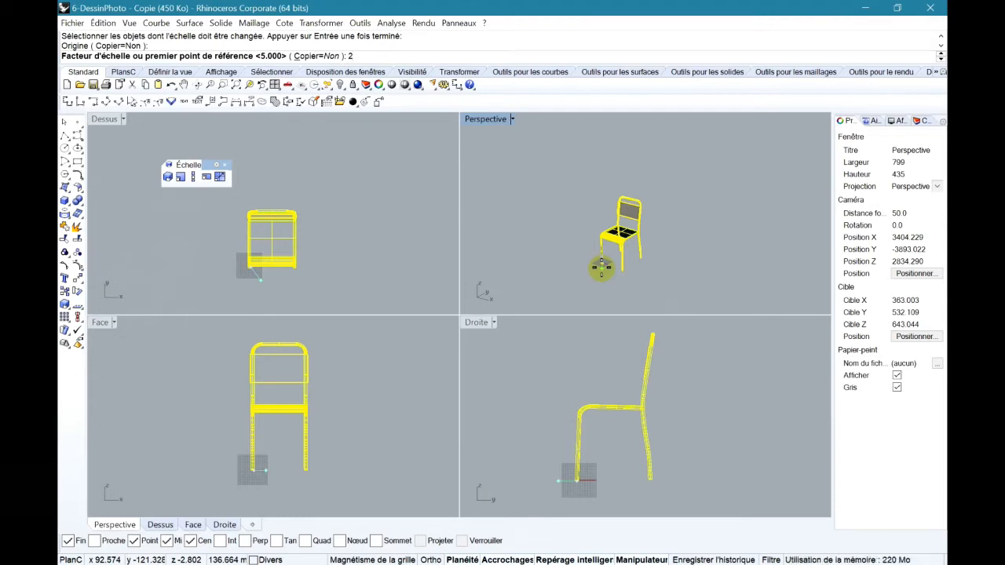
key(Return)
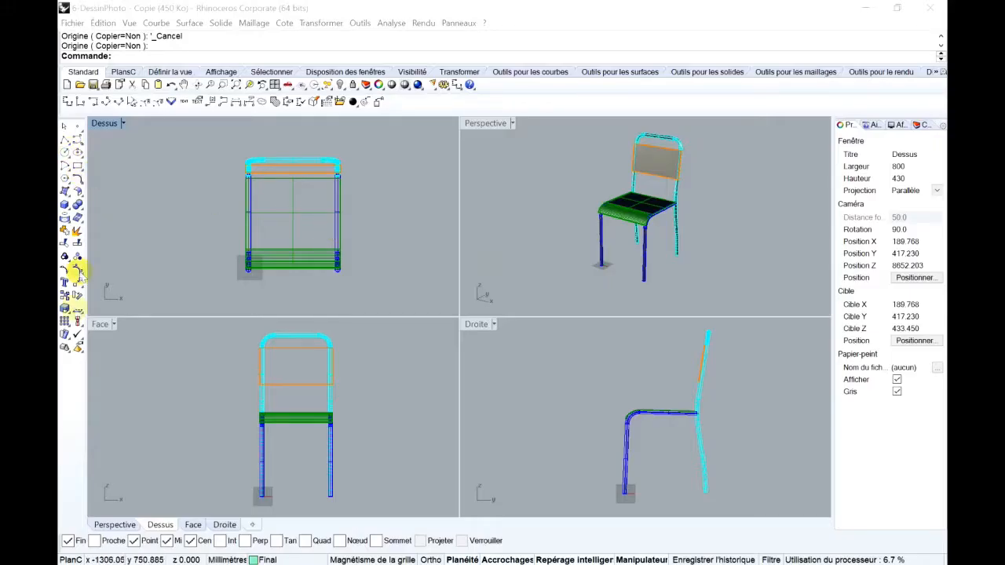
Try scaling the whole chair in two dimensions by a factor of 2 from the base of the front leg at the grid.
click(66, 308)
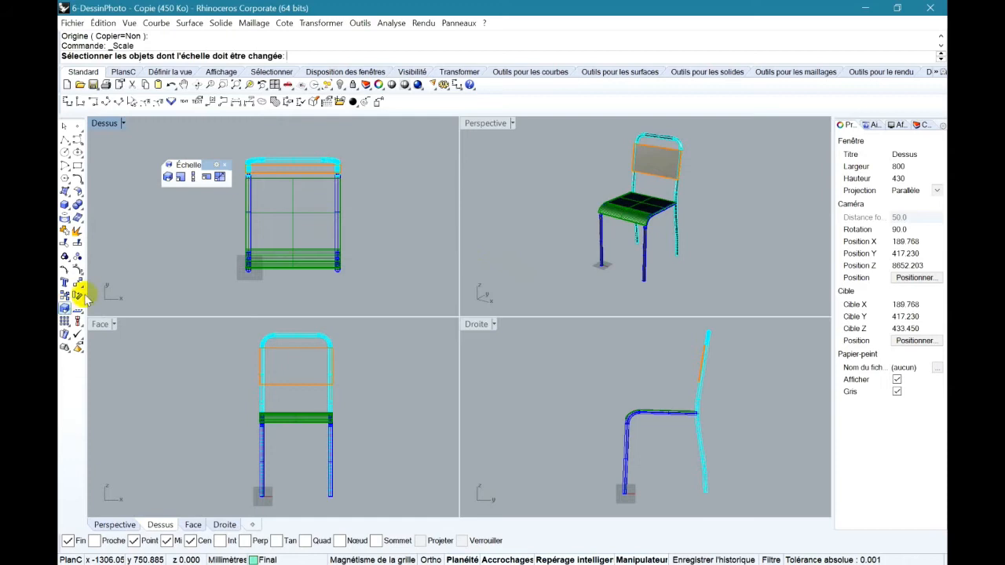
click(180, 177)
drag(697, 135, 558, 276)
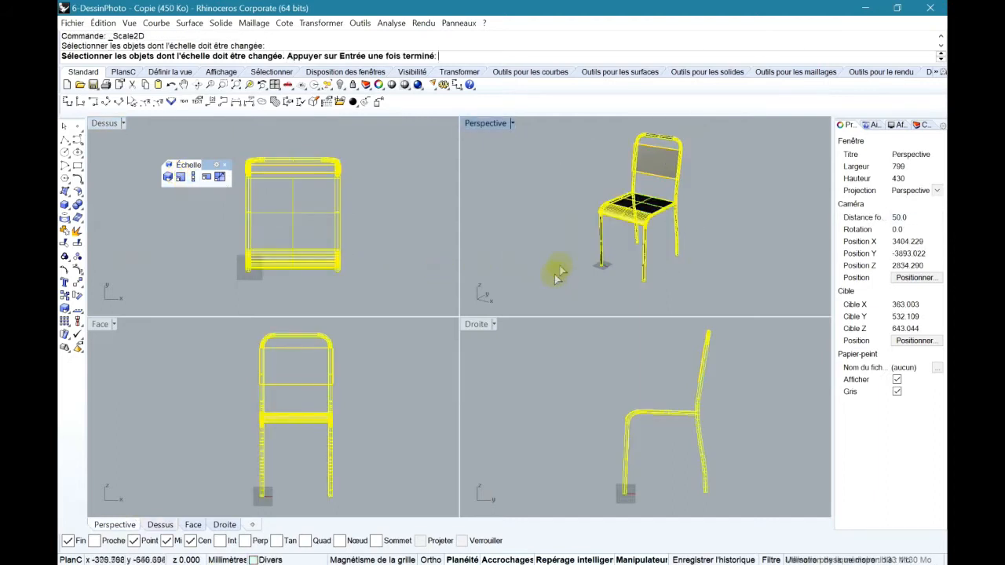
key(Return)
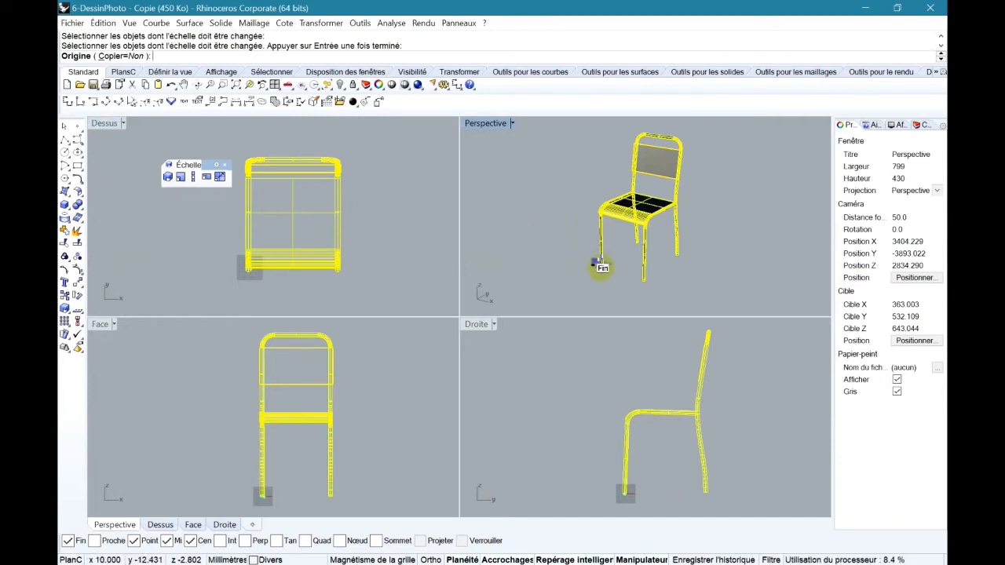
click(600, 266)
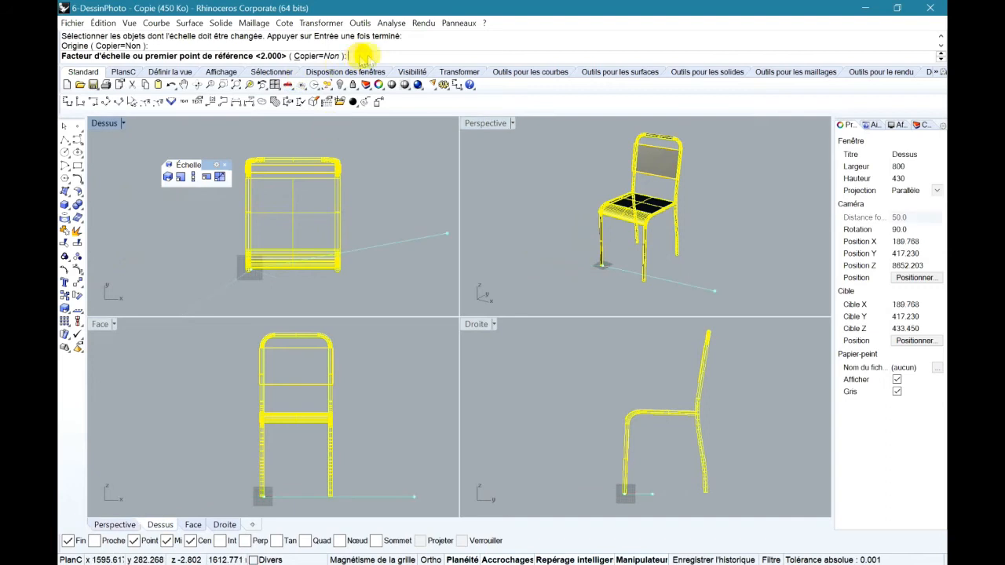
text(2)
key(Return)
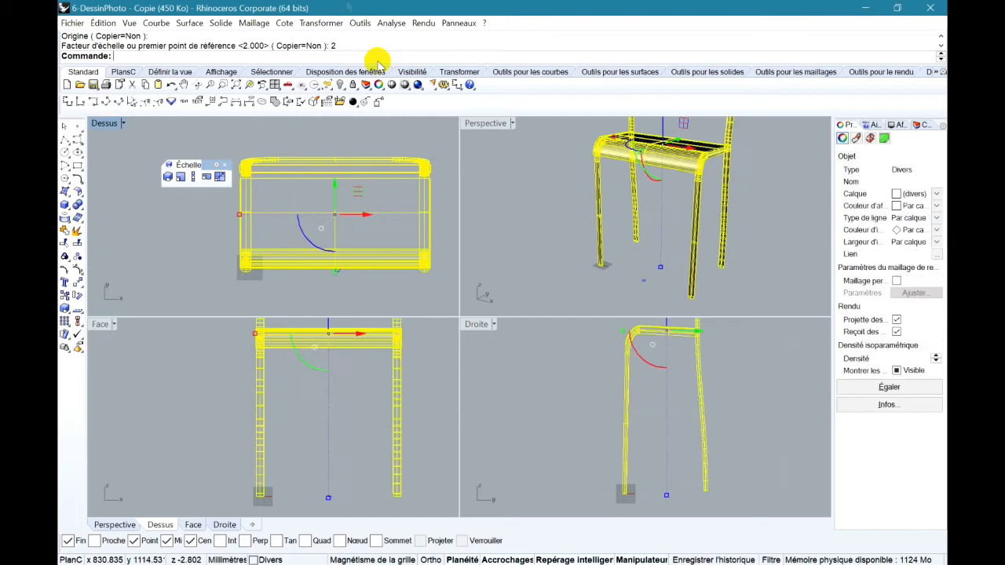
click(624, 177)
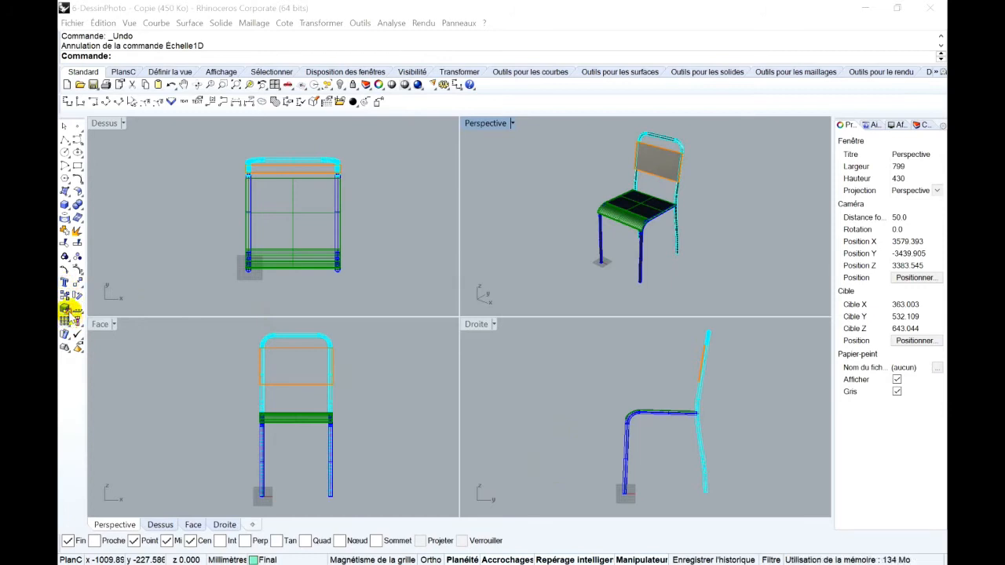
Try a Scale1D stretch of the whole chair in the perspective view, from one front leg toward the other by about 1.45, and undo it.
click(69, 310)
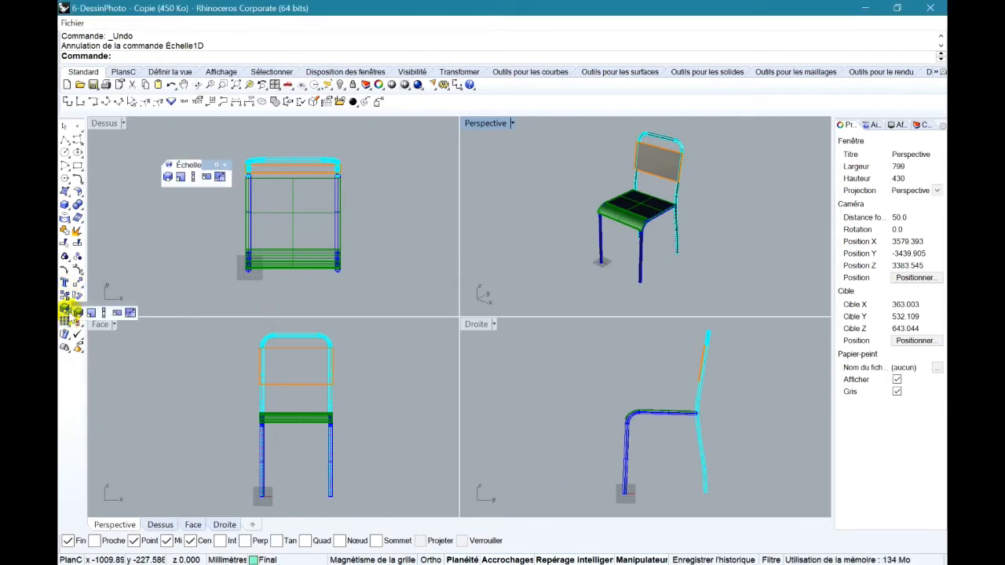
click(191, 180)
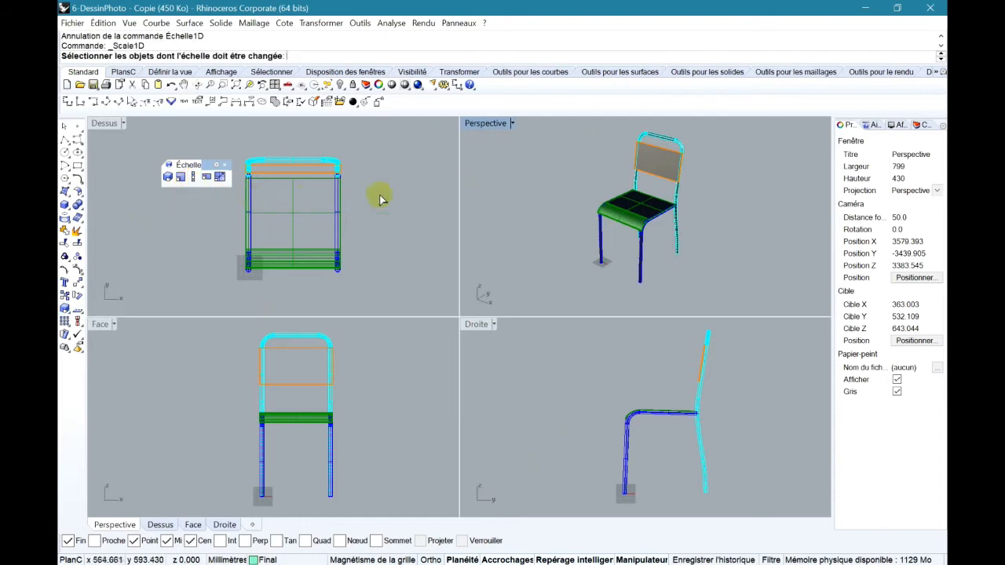
key(ctrl+a)
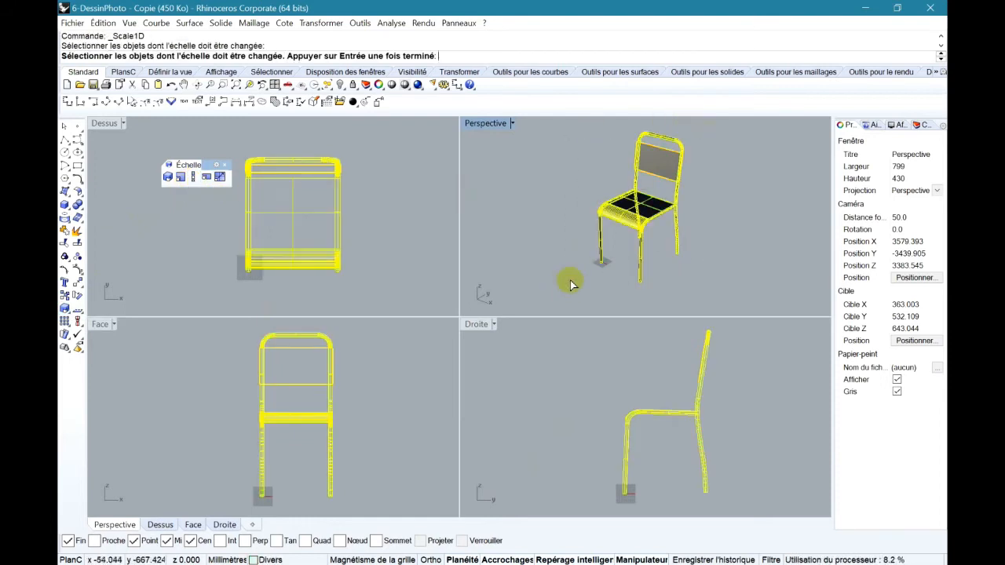
key(Return)
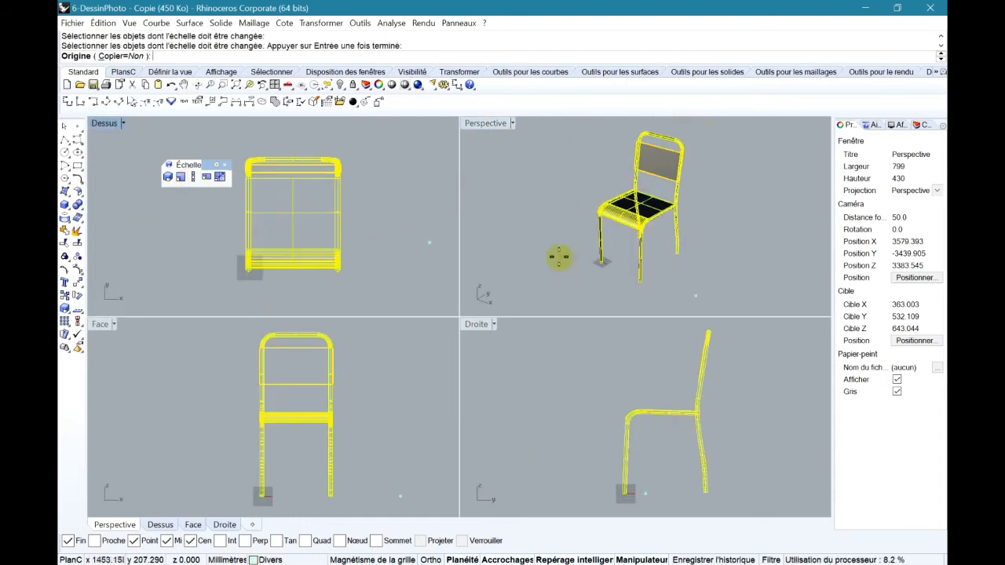
click(600, 259)
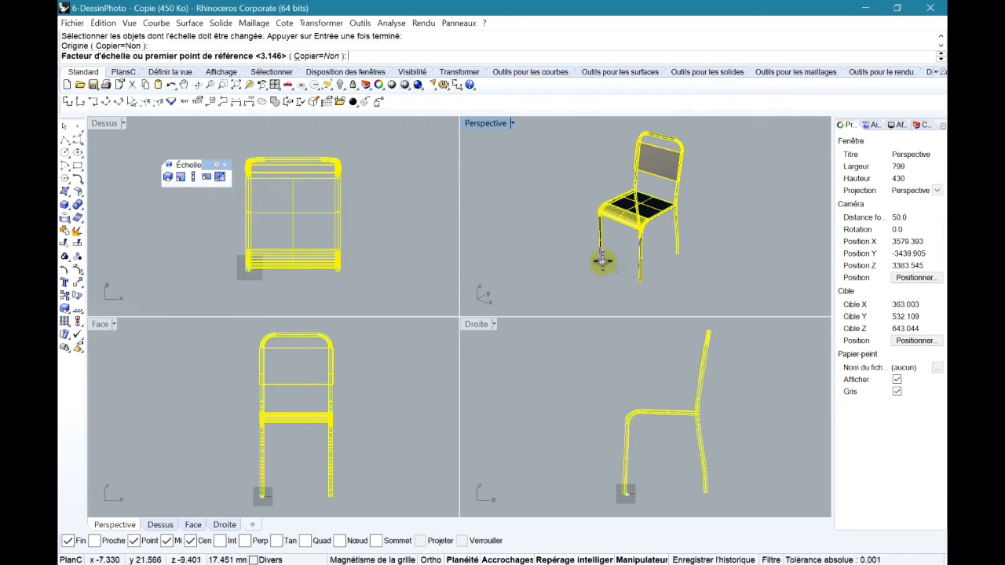
click(638, 274)
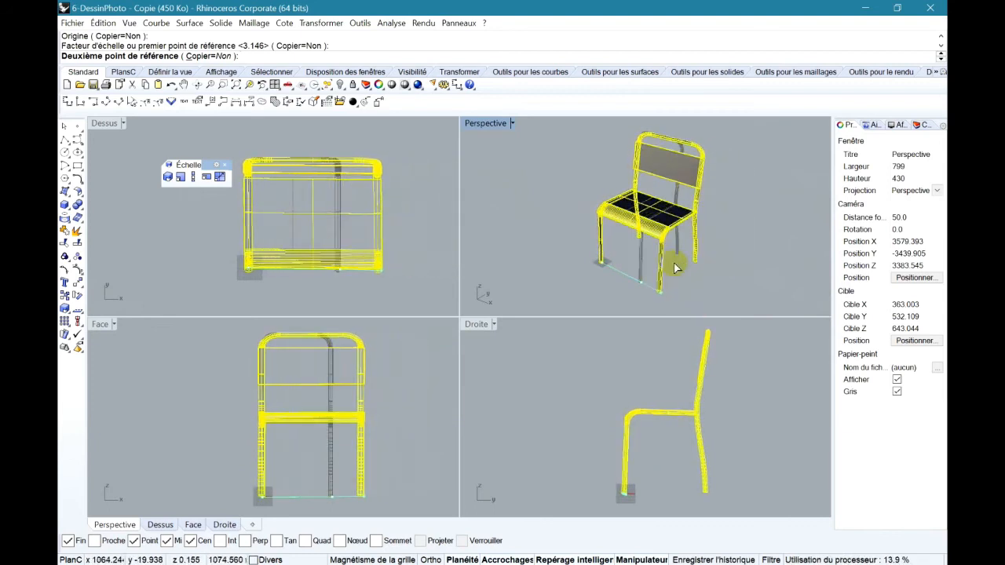
click(675, 268)
key(ctrl+z)
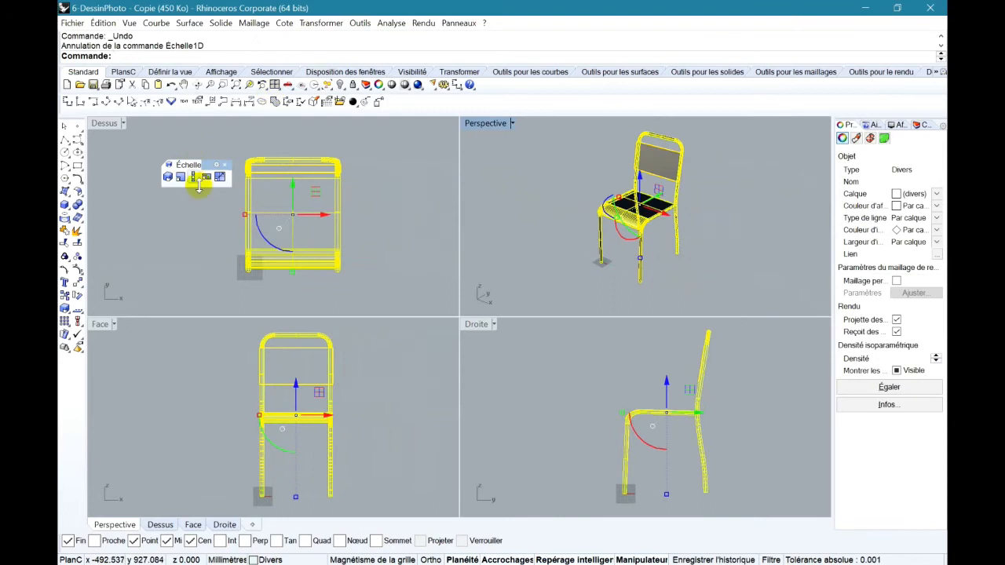
Try widening the chair with Scale1D in the front view by about 2.23, using the two leg bases as references, and undo it.
click(193, 177)
click(263, 494)
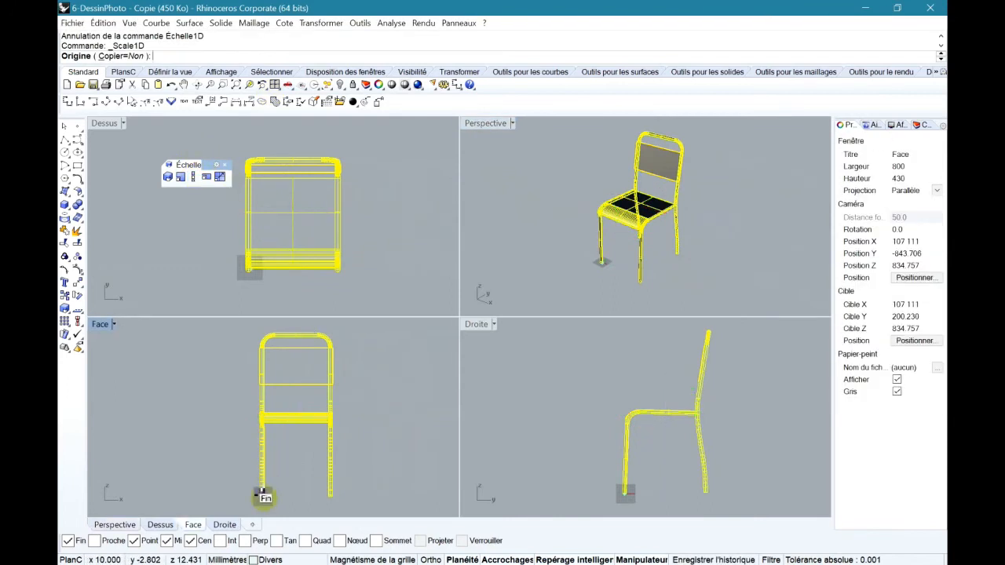
click(331, 493)
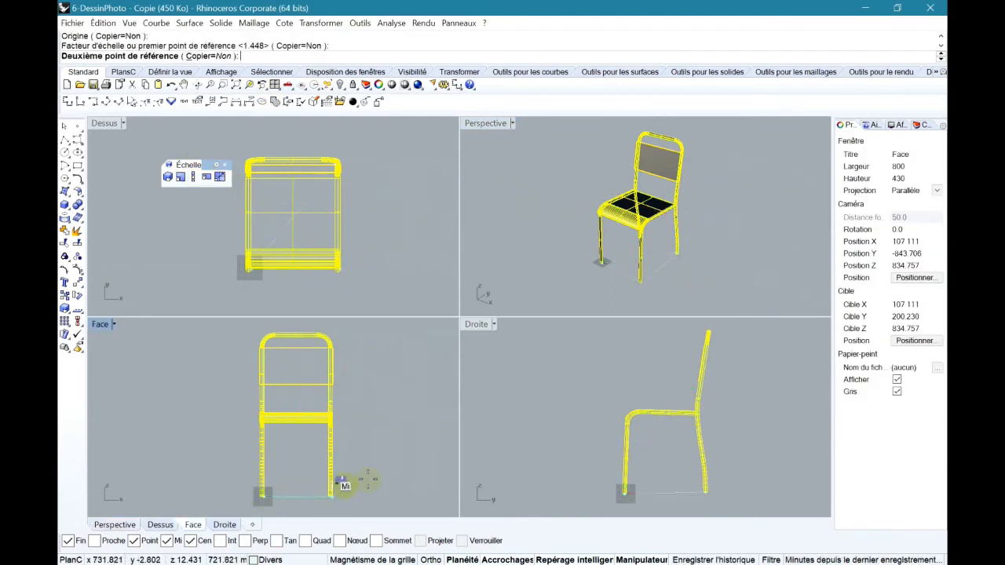
click(428, 484)
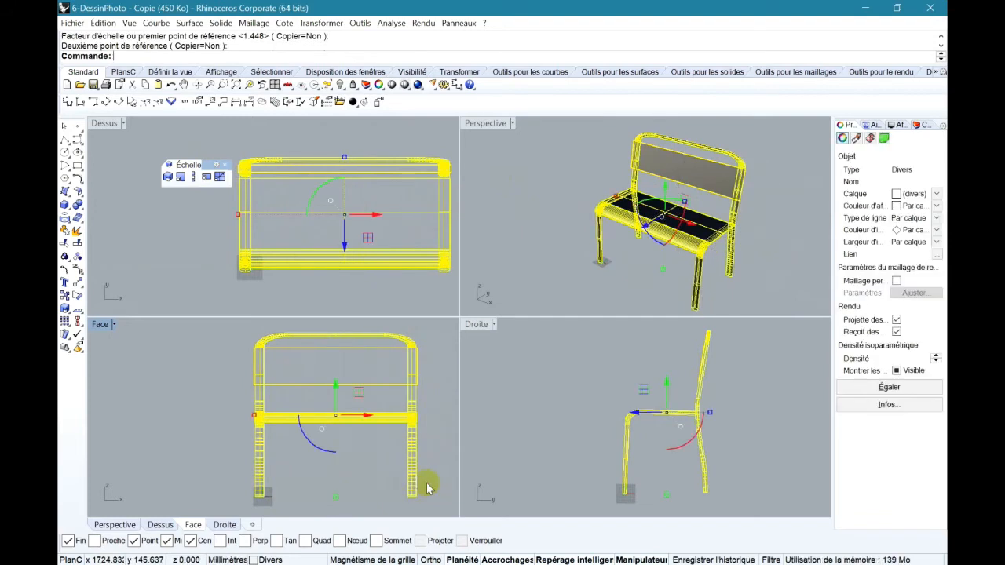
key(ctrl+z)
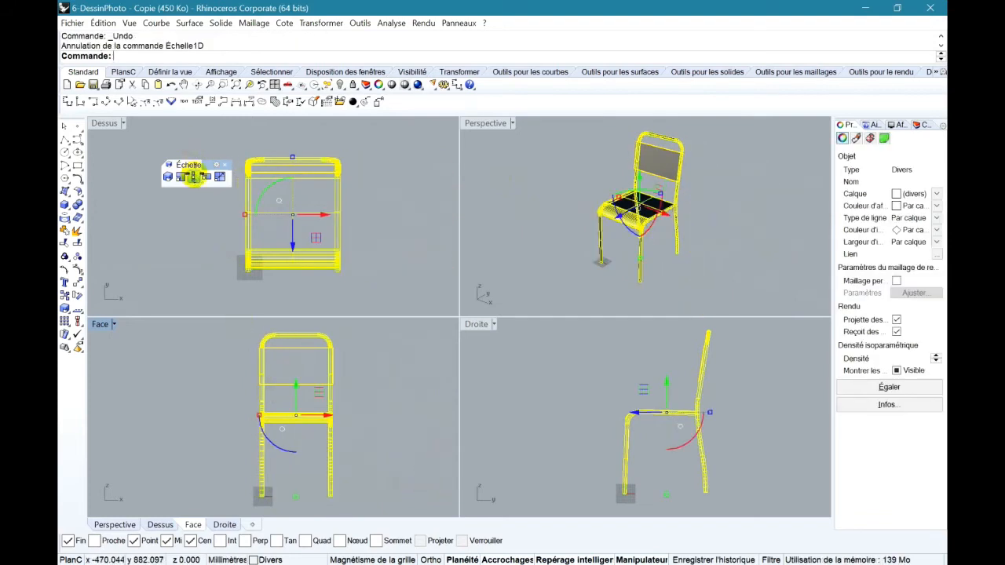
Try shortening the chair's height with Scale1D in the front view by a factor of about 0.90 from the leg base, and undo it.
click(193, 178)
click(262, 493)
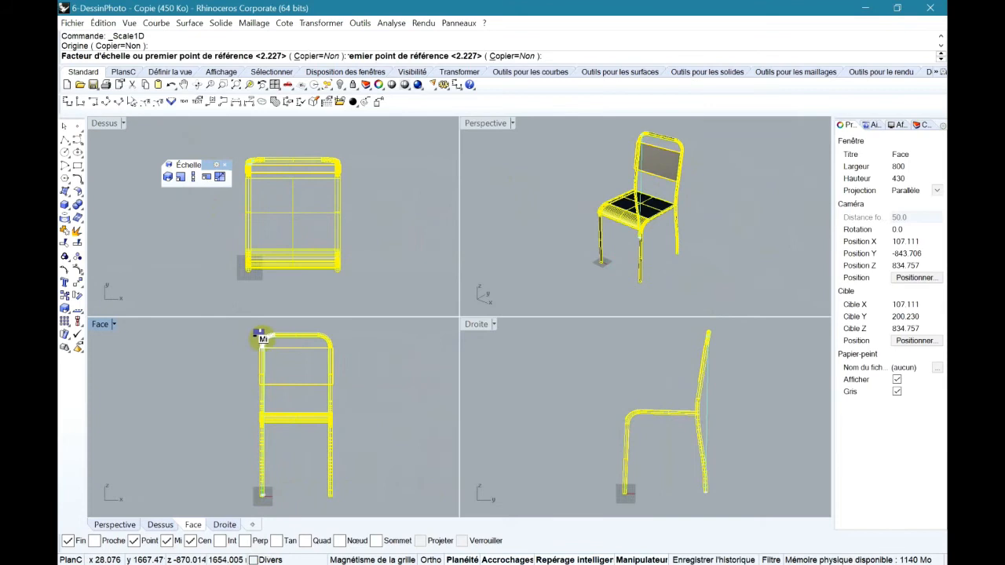
click(262, 338)
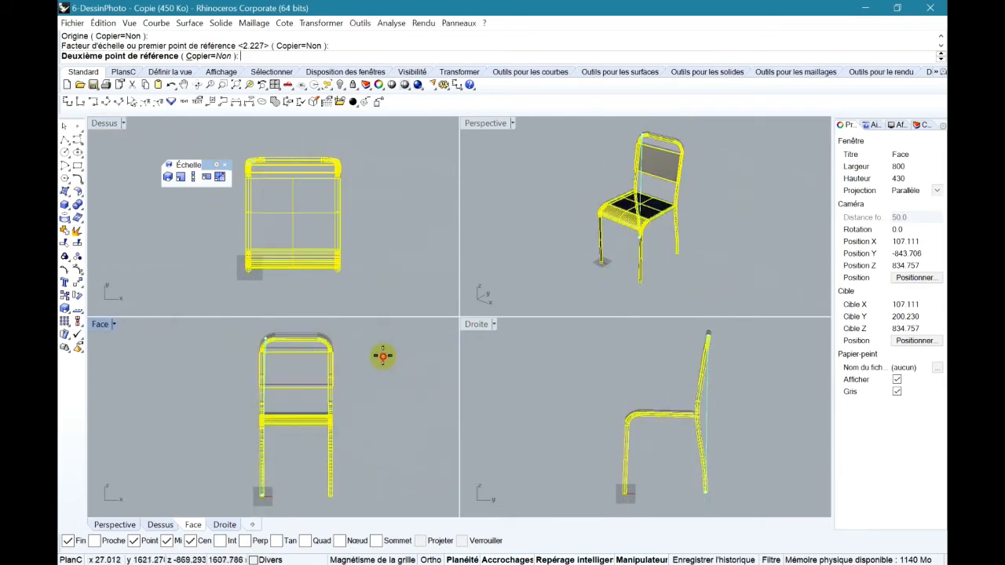
click(383, 356)
key(ctrl+z)
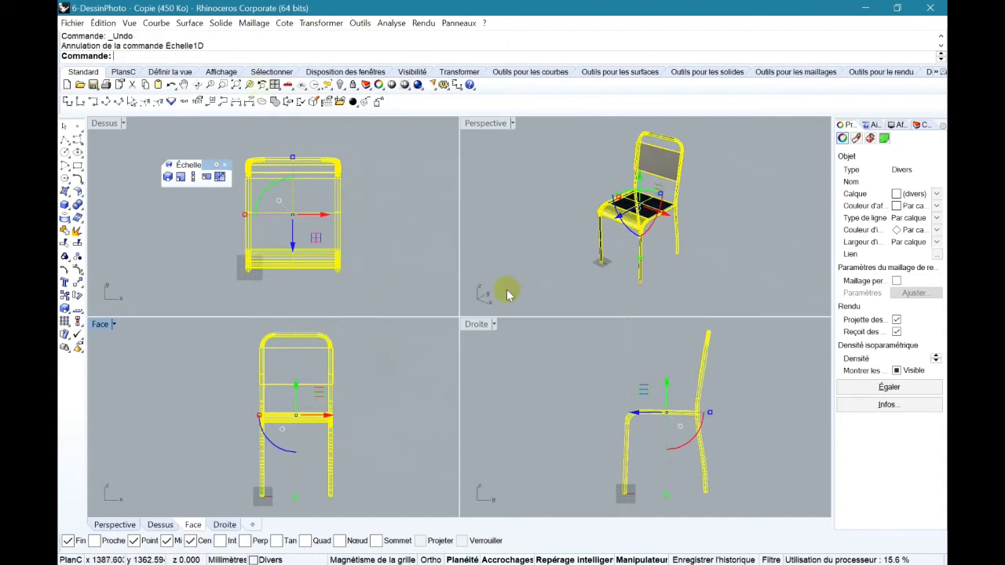
Try a diagonal Scale1D of the chair in the front view, from one leg base to the opposite upper corner of the backrest.
click(194, 176)
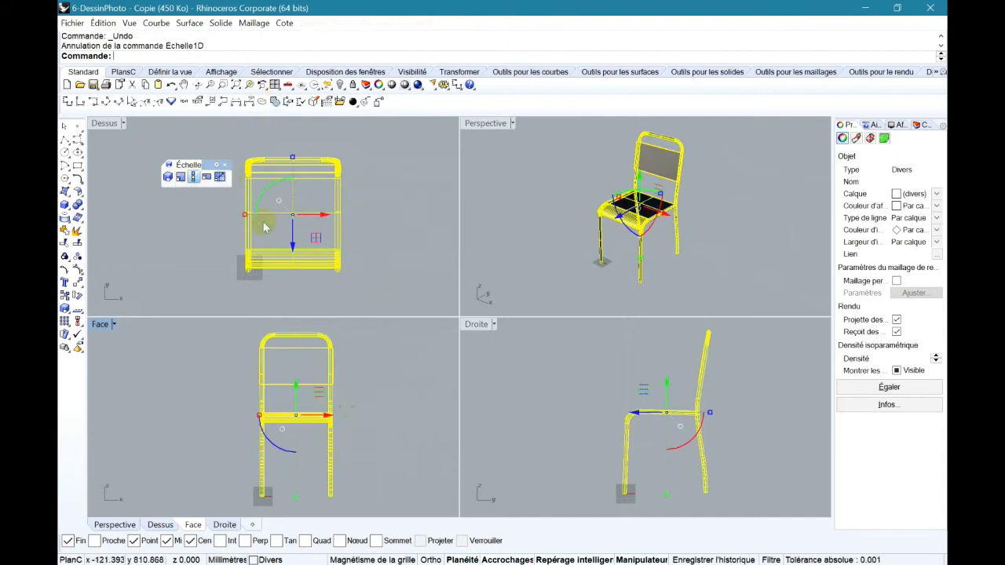
click(331, 486)
click(263, 334)
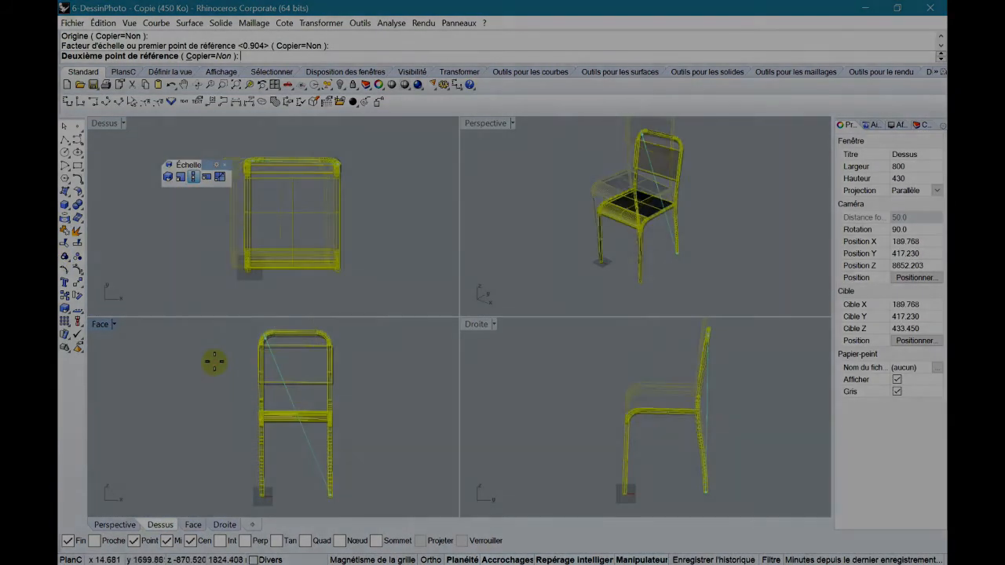
click(216, 362)
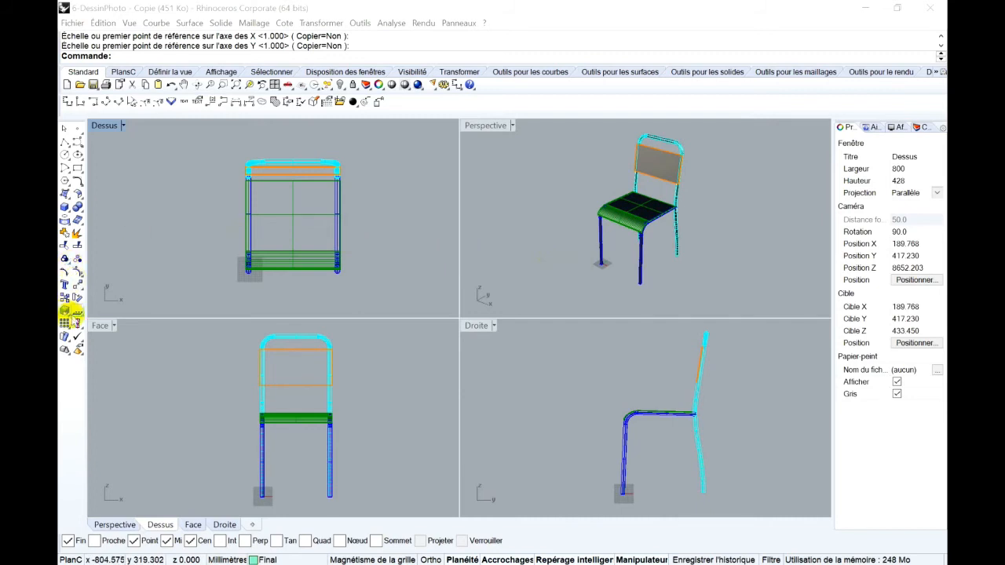
Scale the whole chair non-uniformly from the base of the front leg at the grid, with factors X 2, Y 2 and Z 4.
click(68, 313)
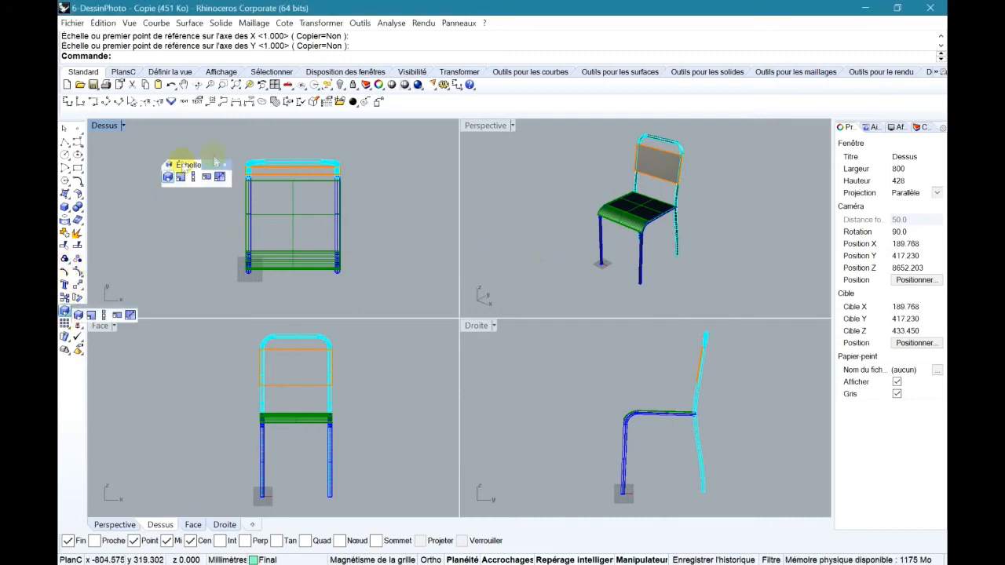
click(205, 179)
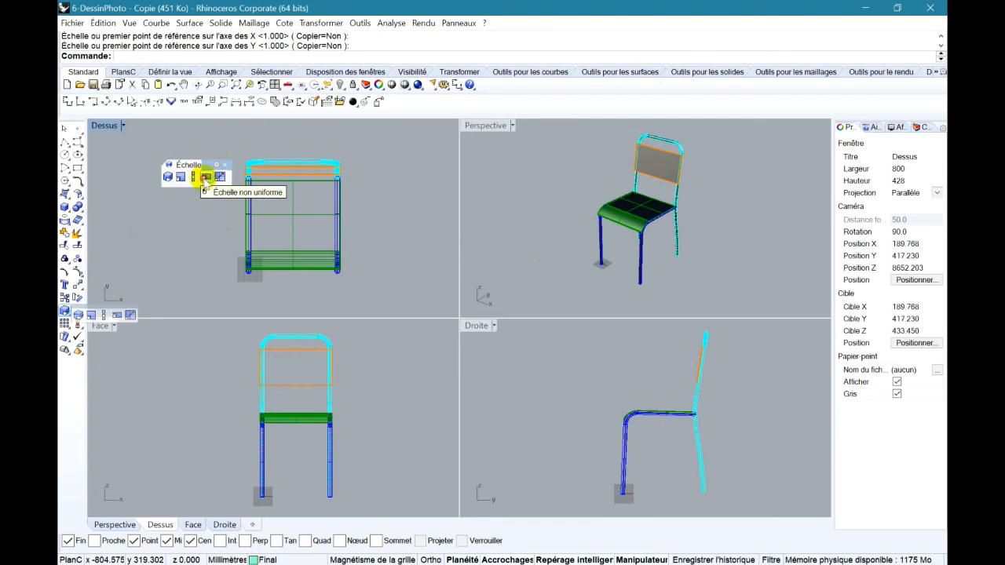
drag(560, 127, 713, 307)
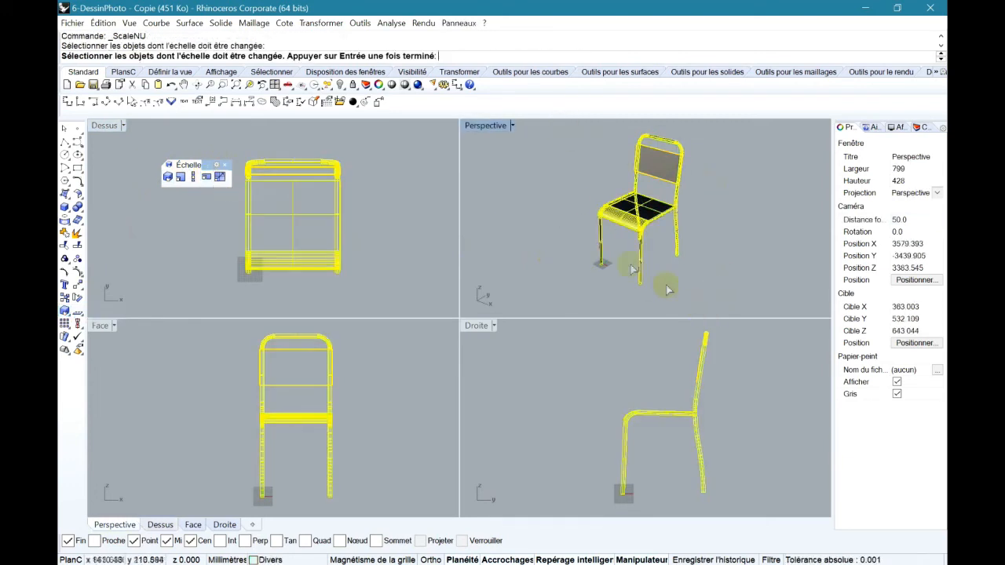
key(Return)
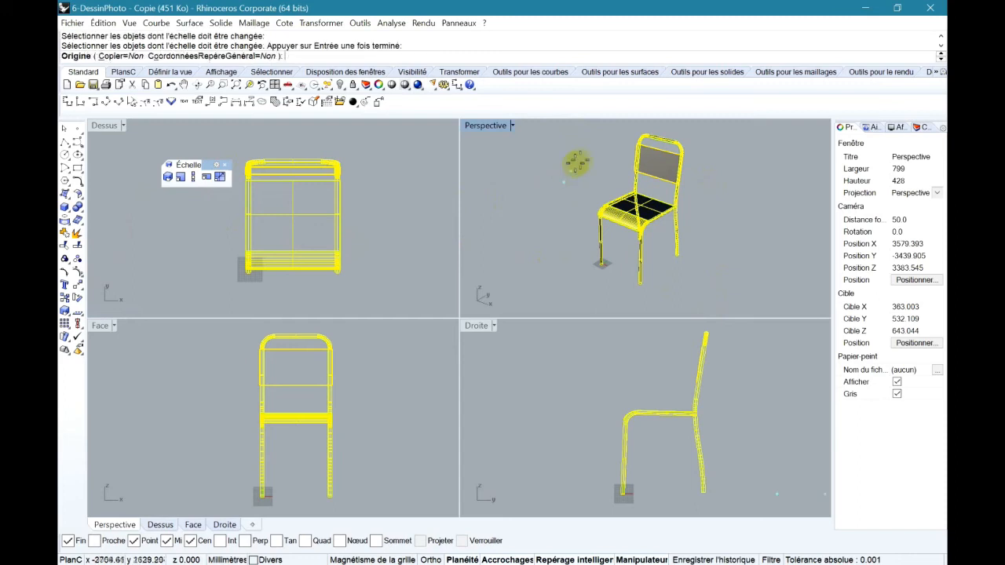
click(603, 264)
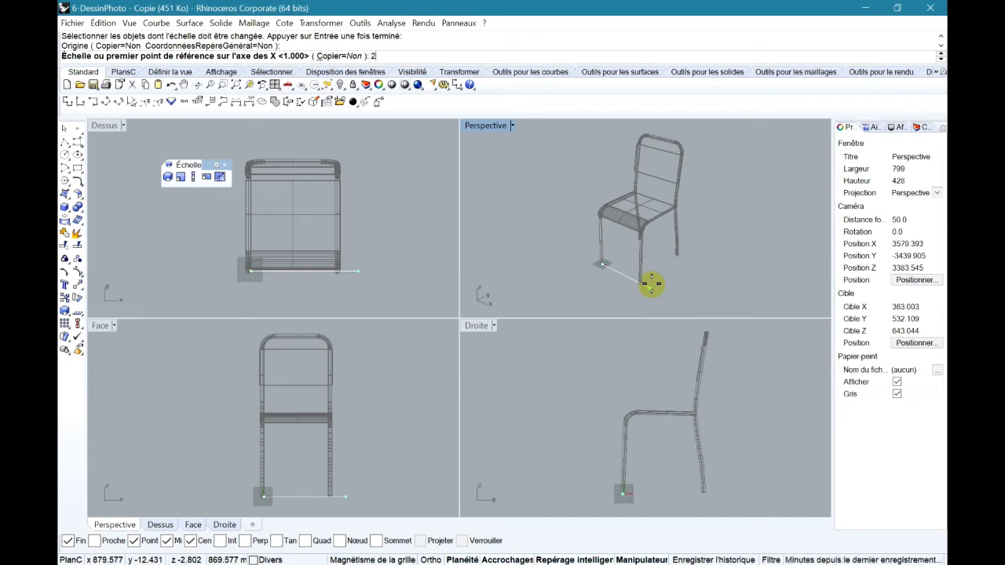
key(Return)
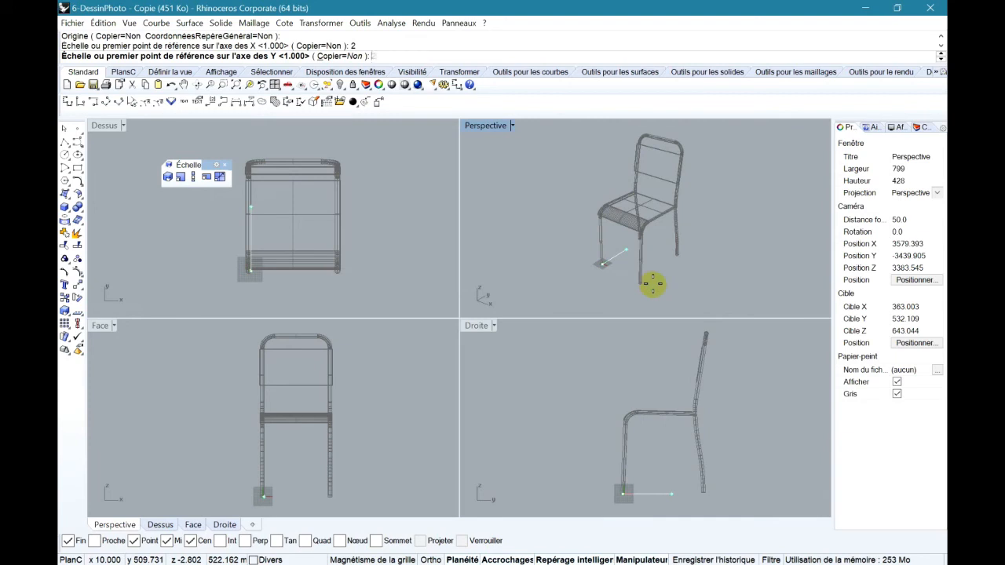
key(Return)
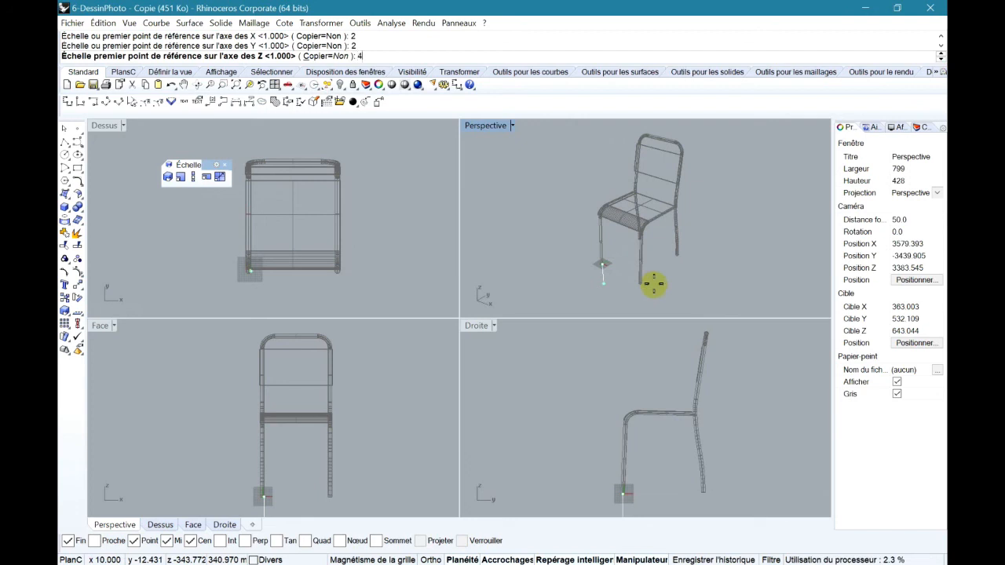
key(Return)
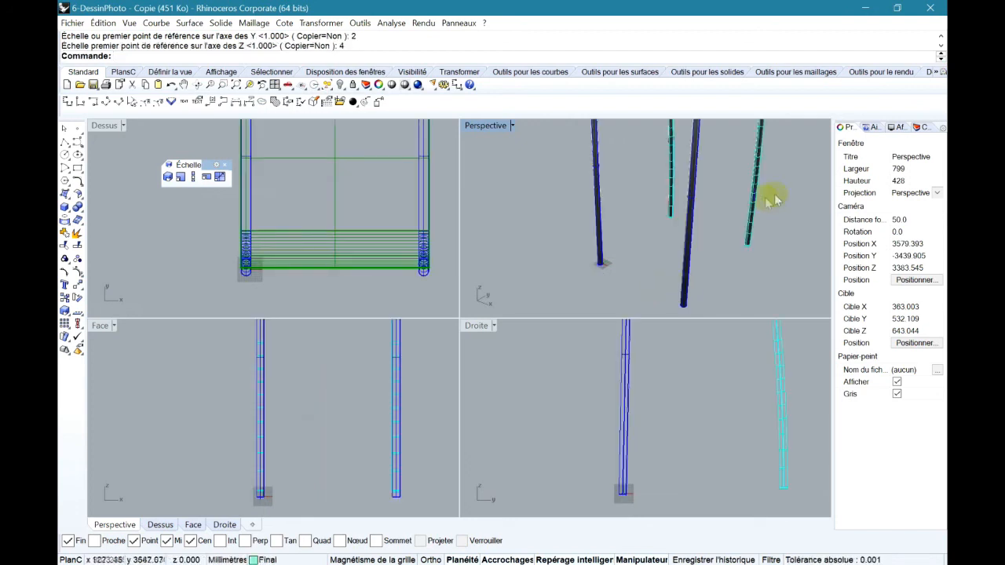
right_drag(793, 208, 738, 281)
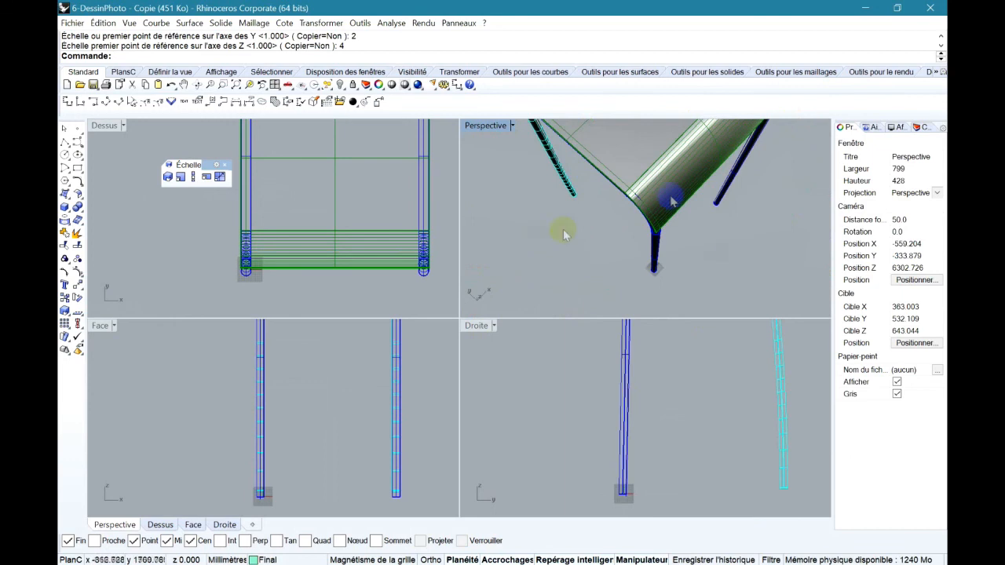